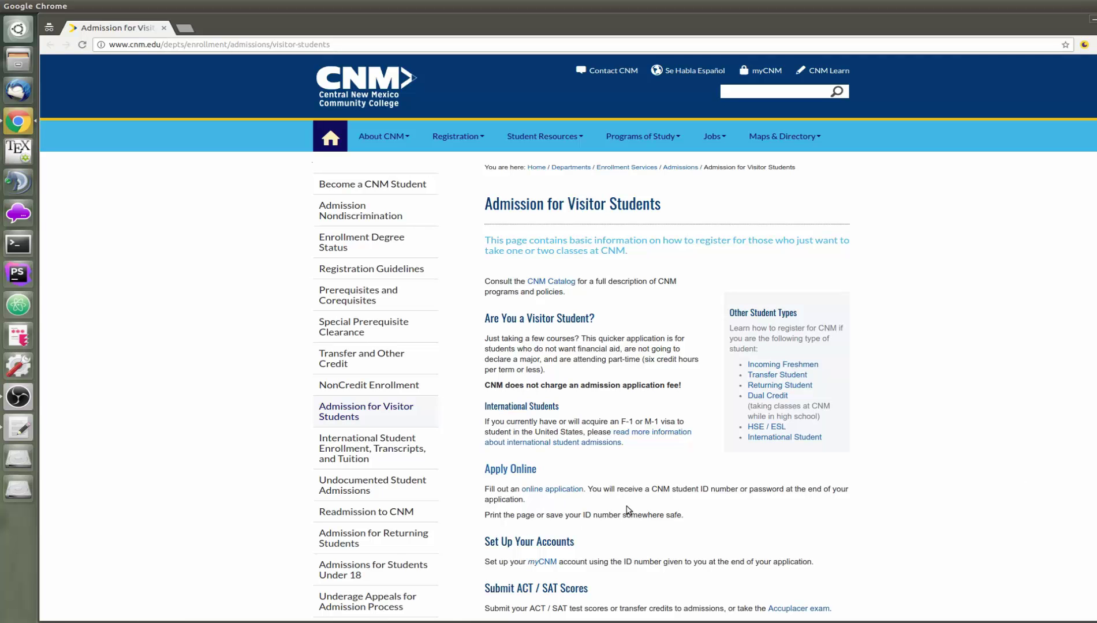
From the online application link, create a new login ID and a six-digit PIN, verifying it
left_click(573, 494)
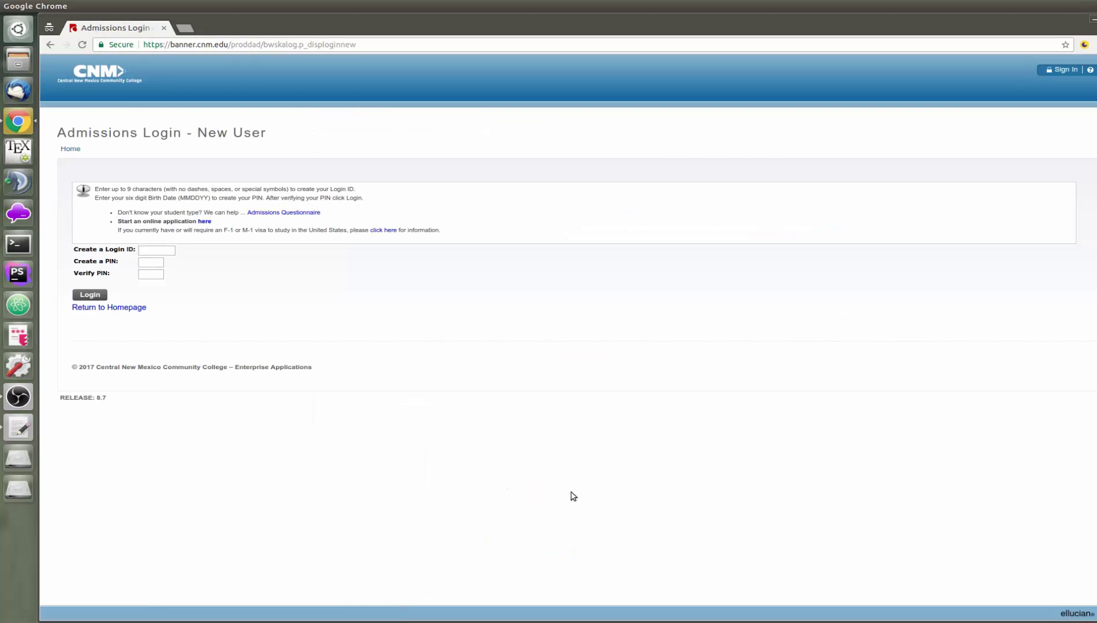
left_click(167, 251)
type("ddcvisit")
key("Tab")
type("******")
key("Tab")
type("******")
Log in and choose 4-VISITOR as the application type, then continue
left_click(97, 296)
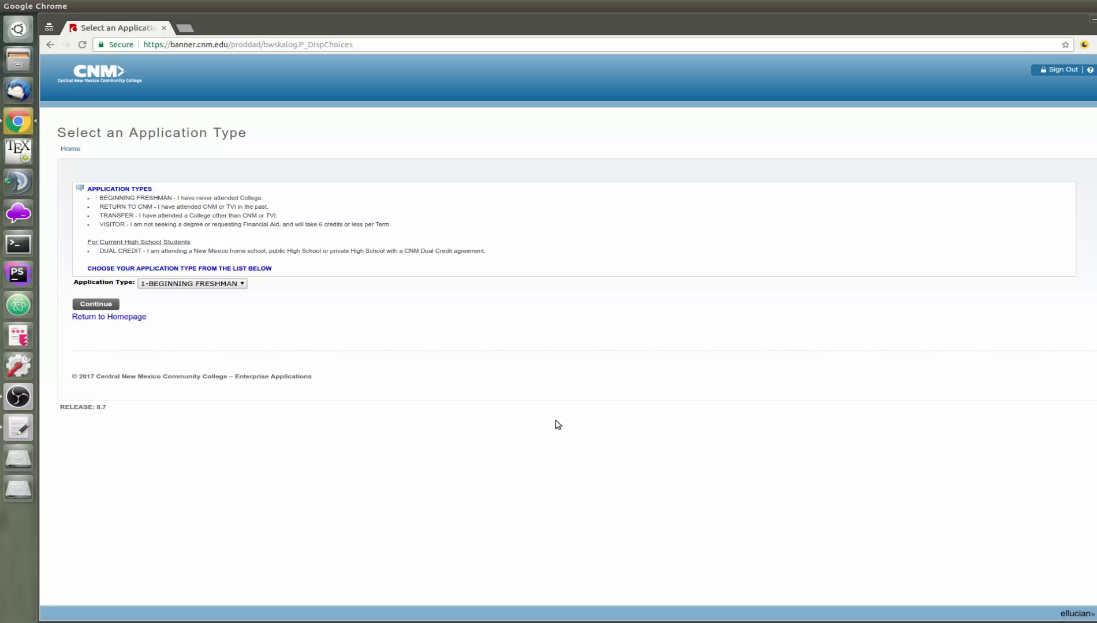
left_click(231, 284)
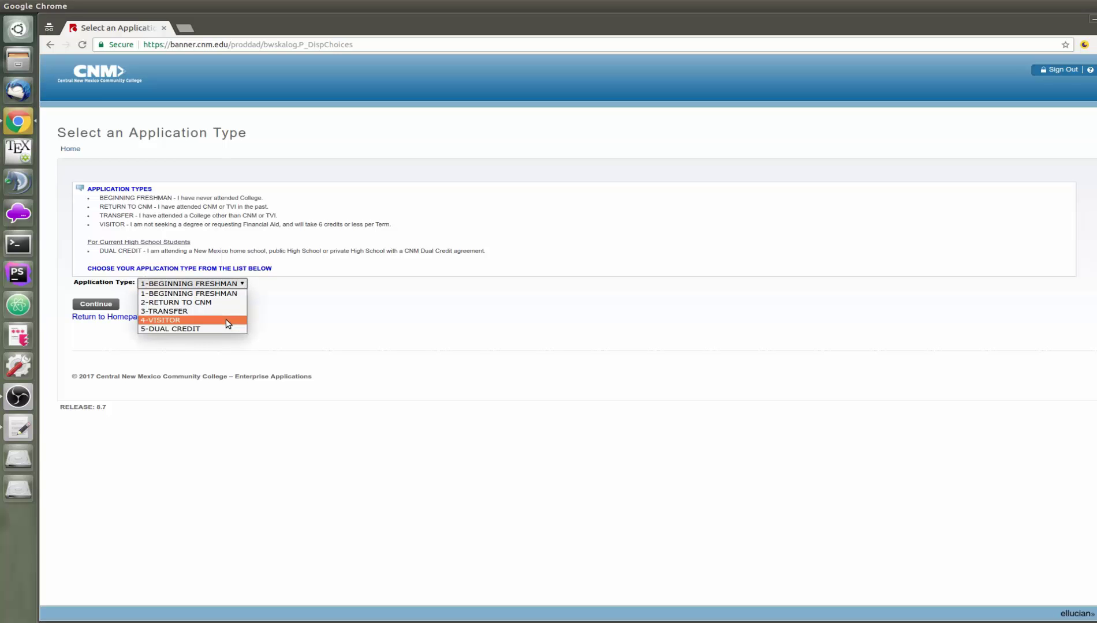
left_click(228, 322)
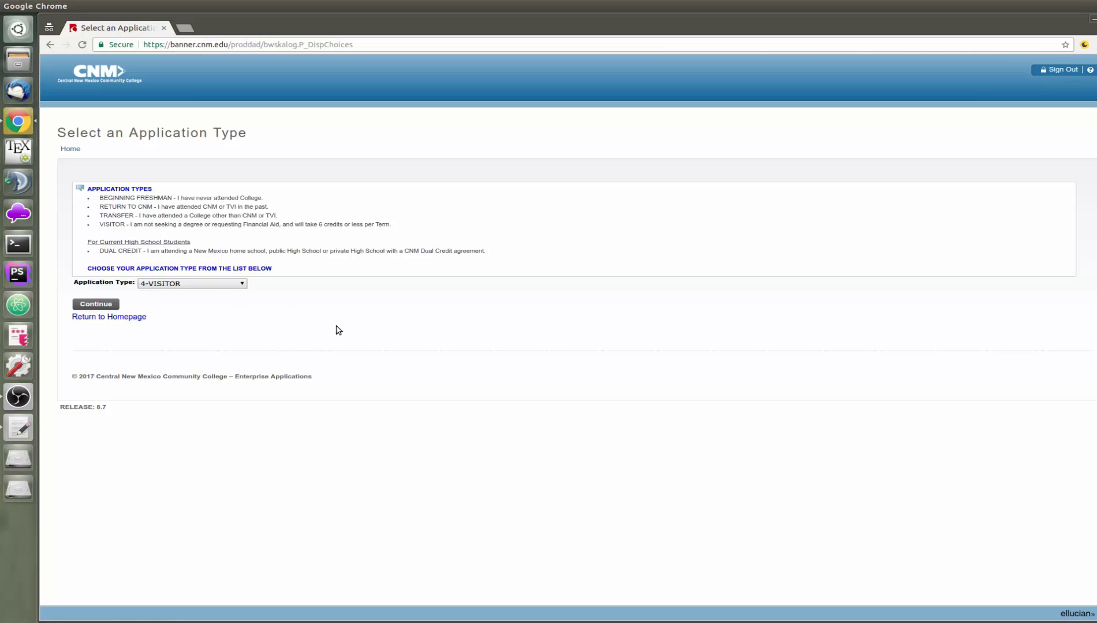
left_click(87, 308)
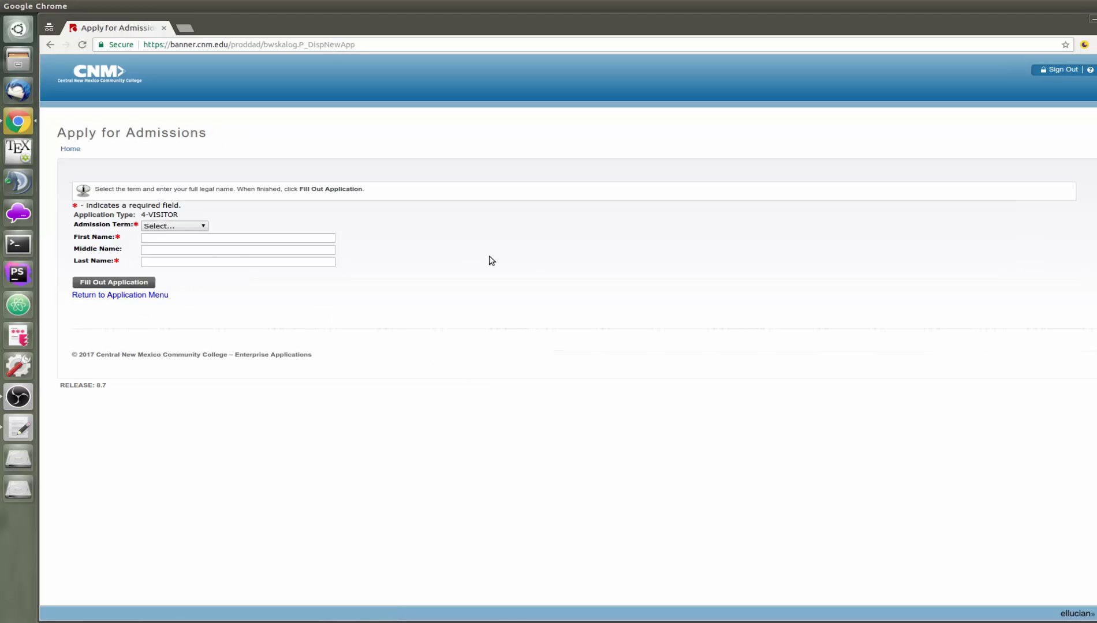
Choose SUMMER 2017 as admission term and enter the applicant's first, middle and last names
left_click(196, 228)
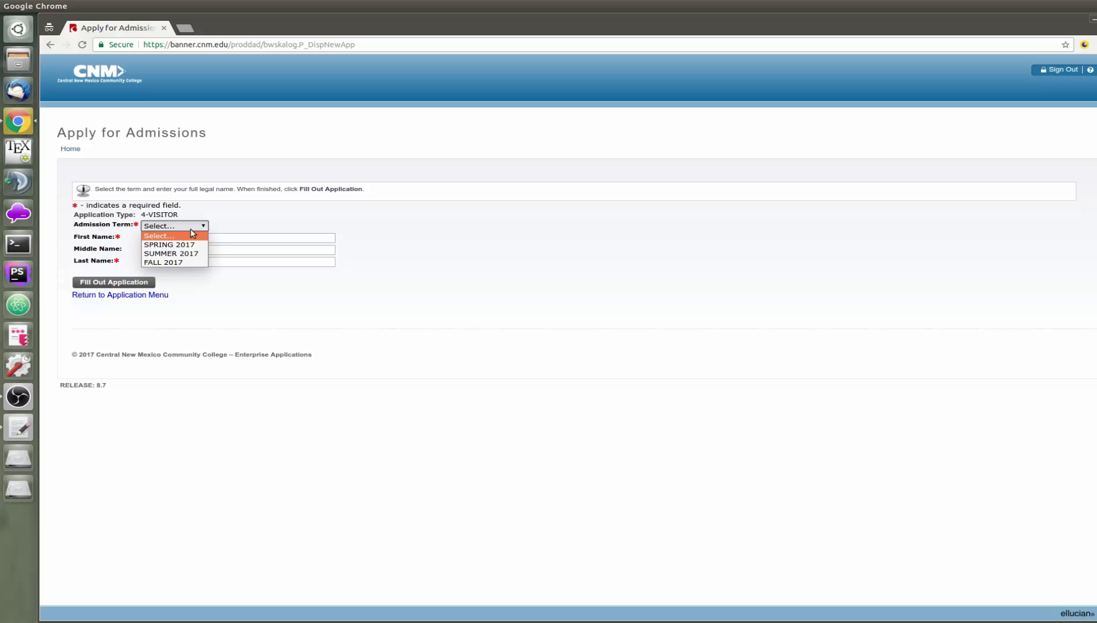
left_click(189, 256)
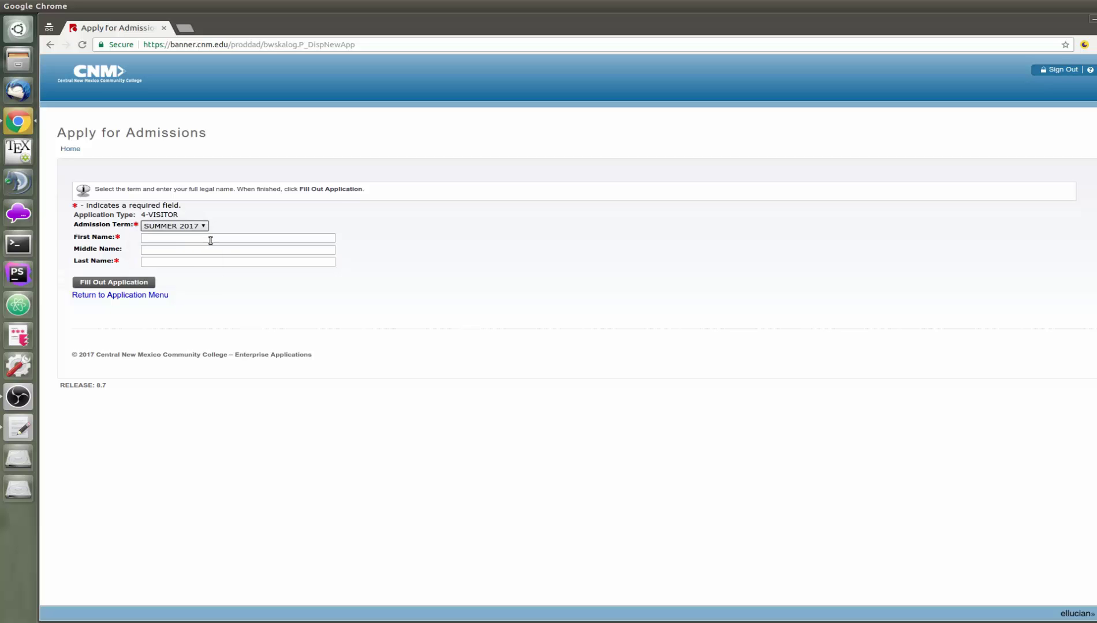
left_click(211, 237)
type("Deep")
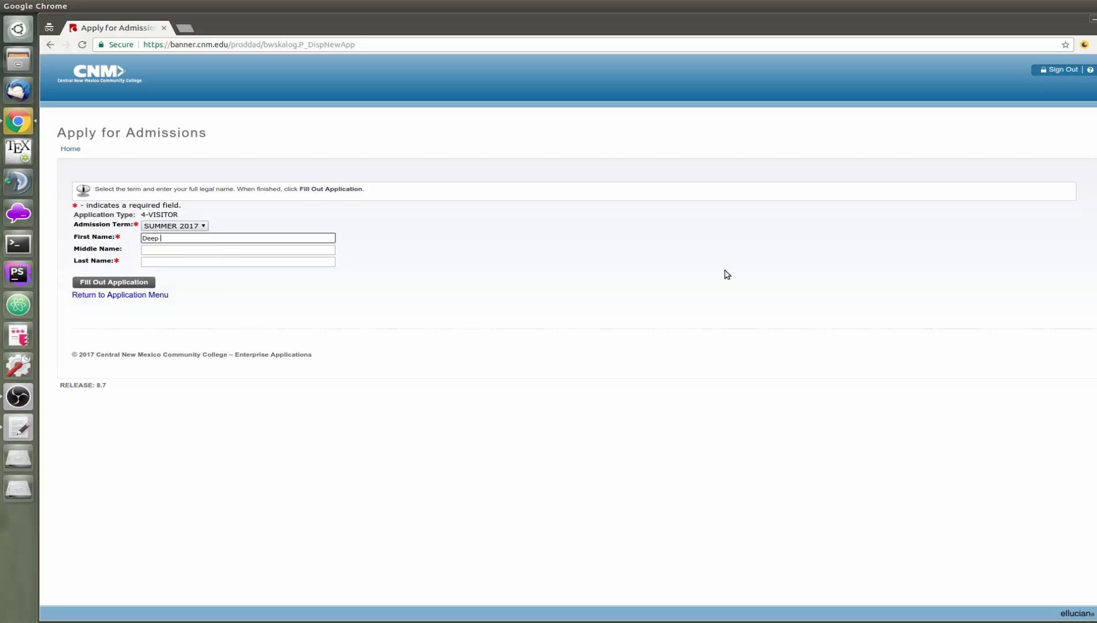
key("Tab")
type("Dive")
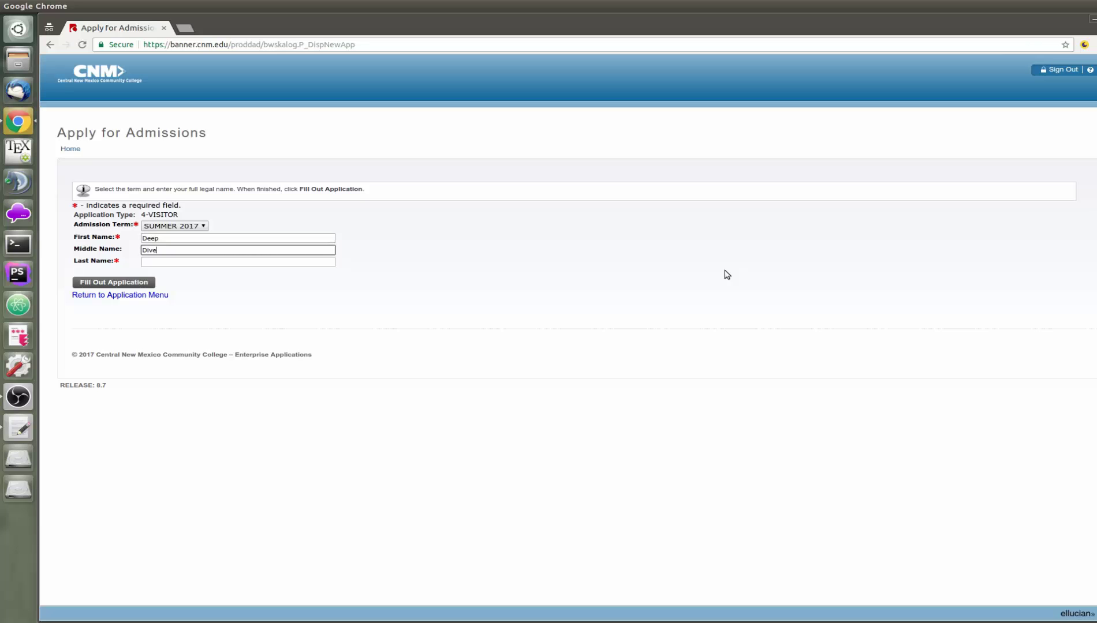
key("Tab")
type("Coder")
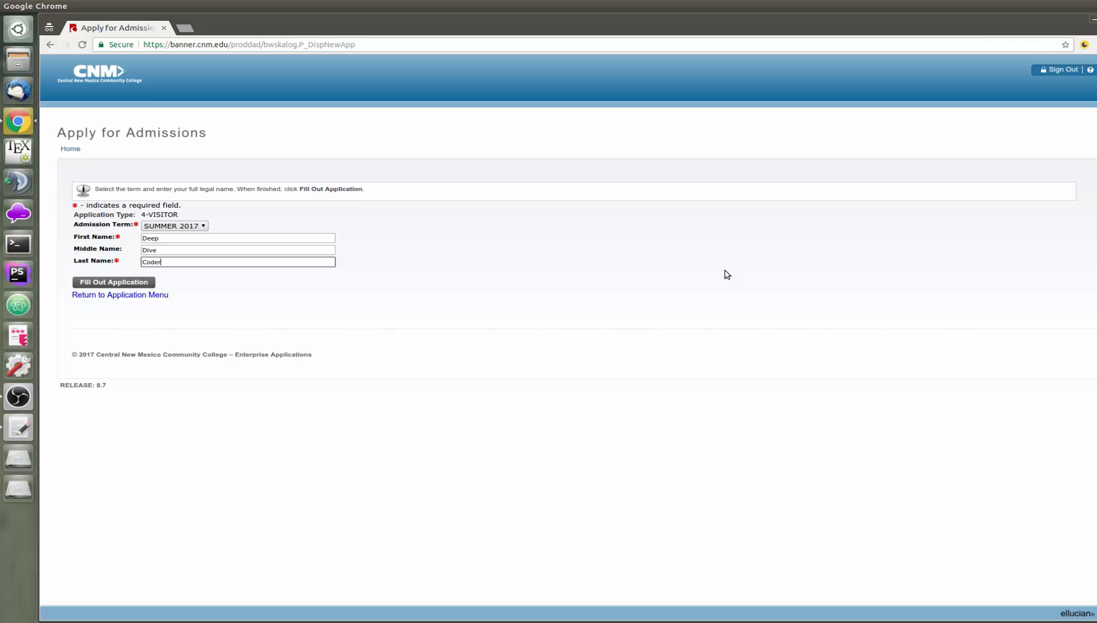
left_click(727, 274)
Click Fill Out Application to submit the name details and load the Application Checklist
left_click(81, 284)
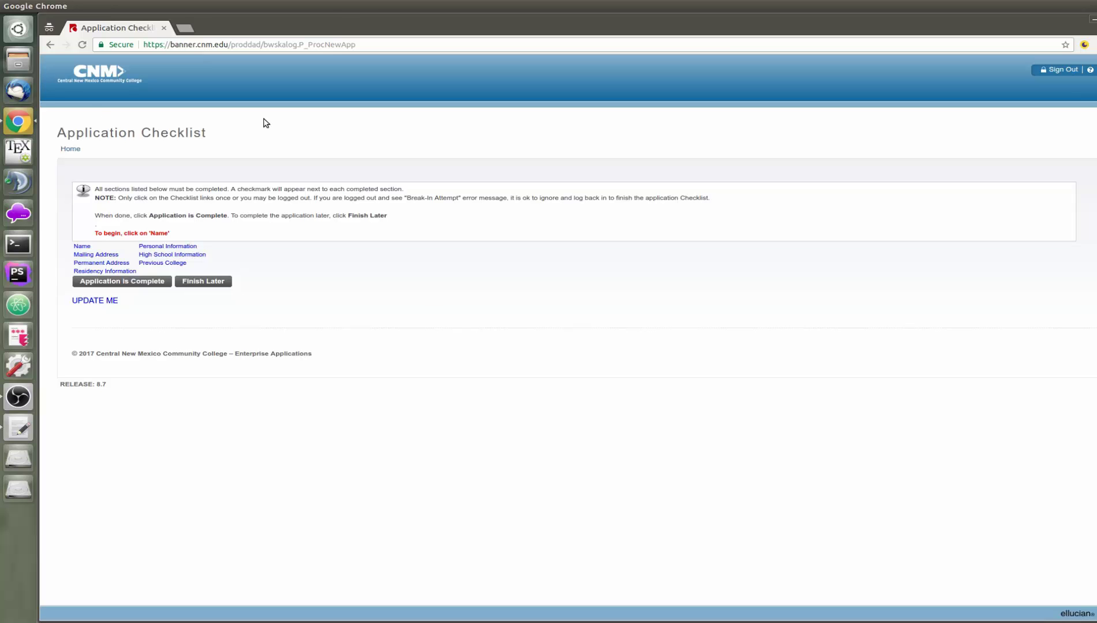
Address a new message to the CNM admissions e-mail with subject 'Deep Dive Coding Bootcamp'
left_click(28, 97)
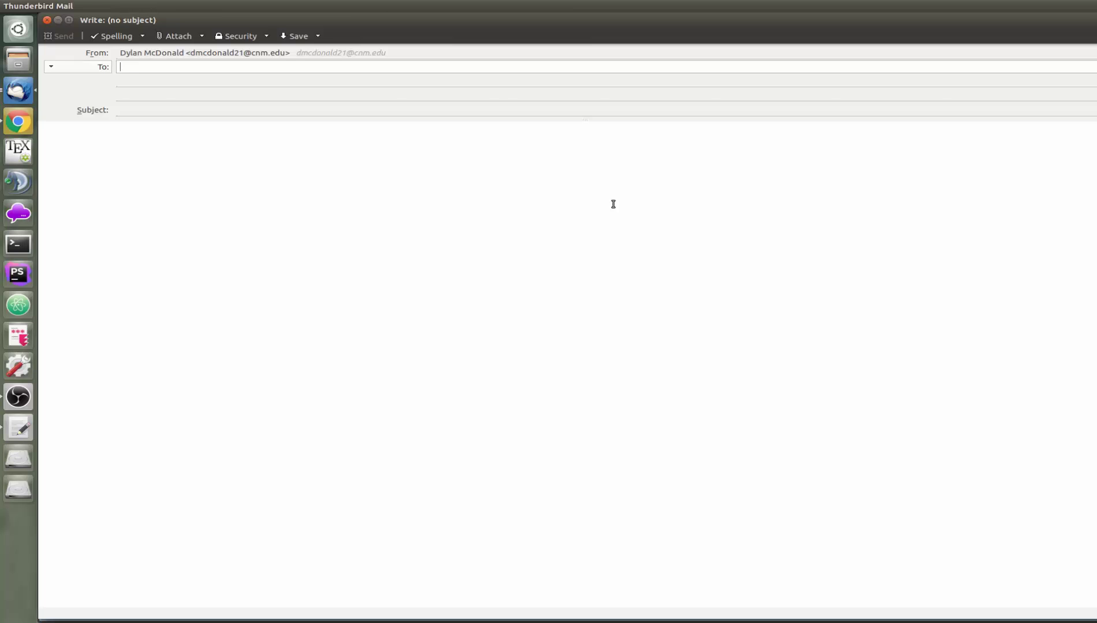
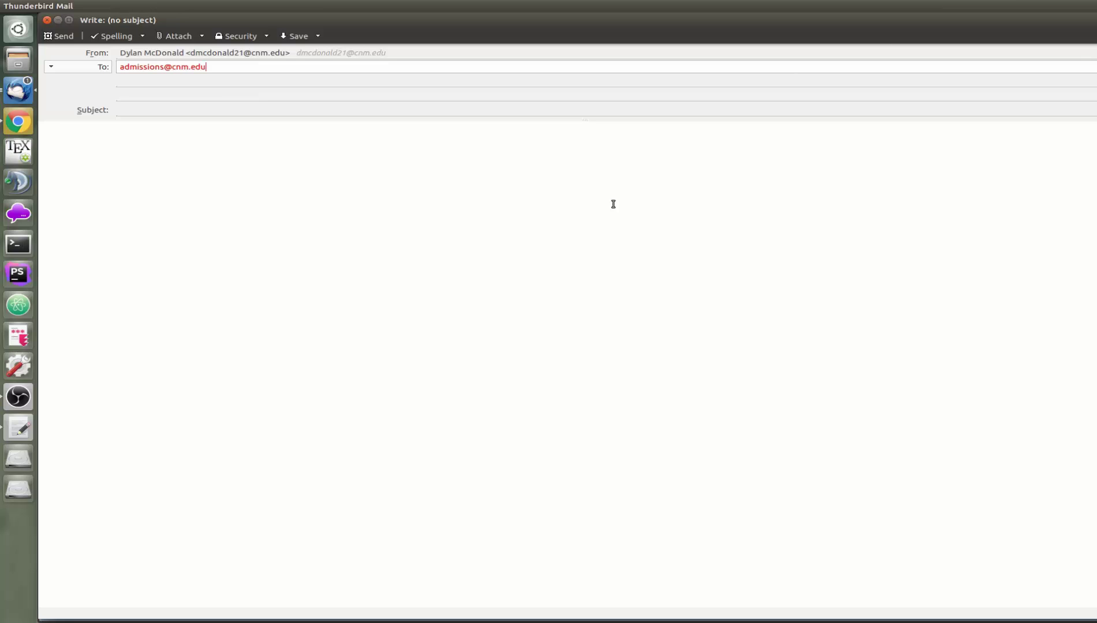
key("Tab")
key("Tab")
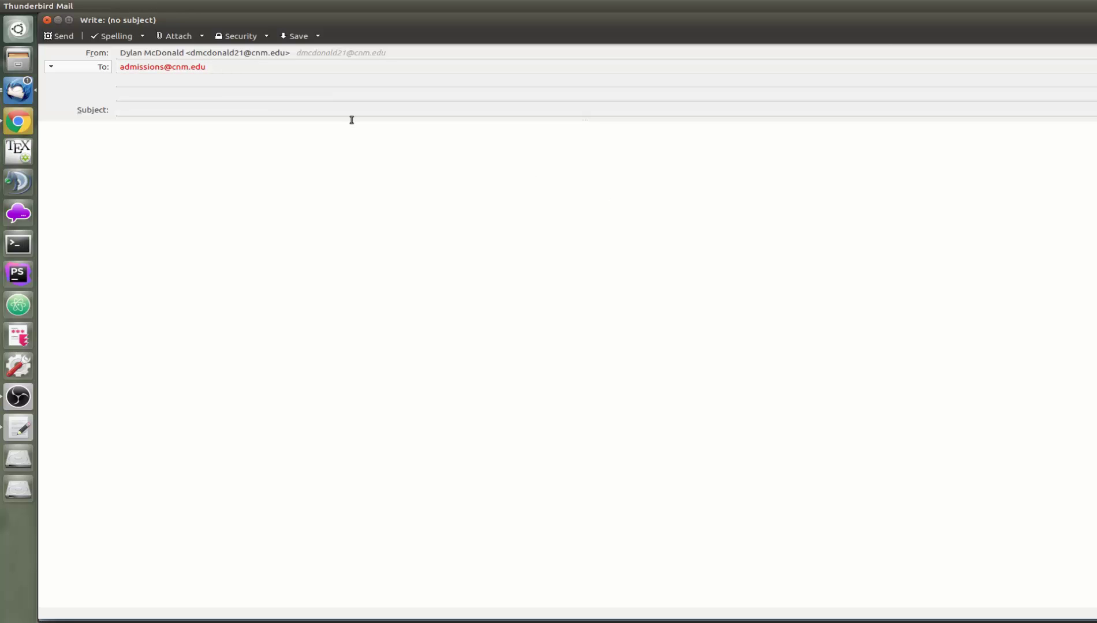
left_click(347, 113)
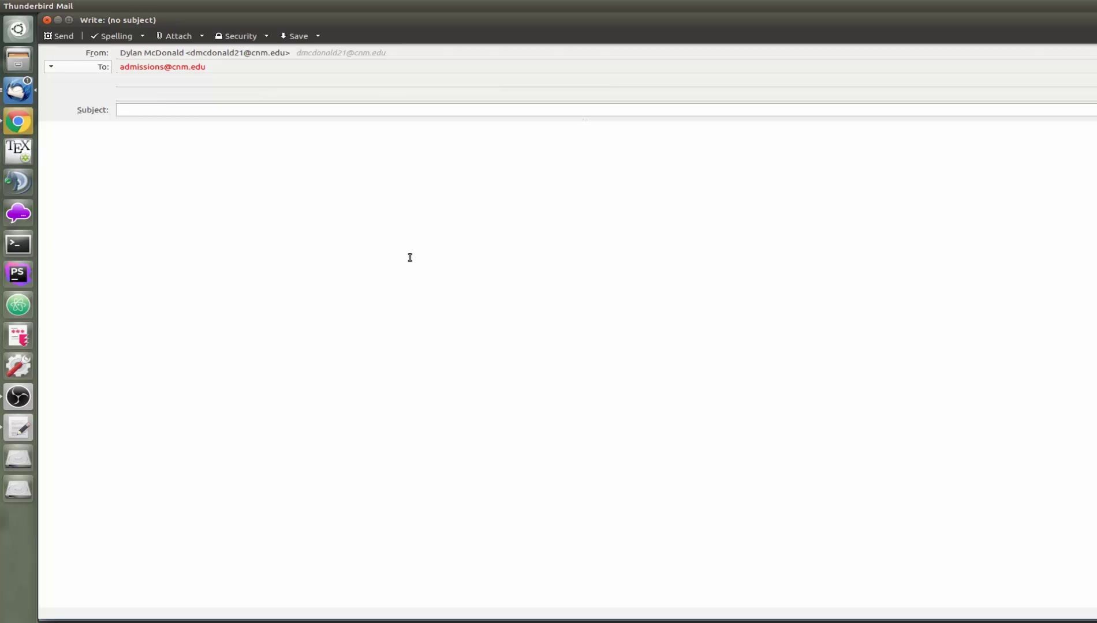
type("Deep Dive Coding Boot")
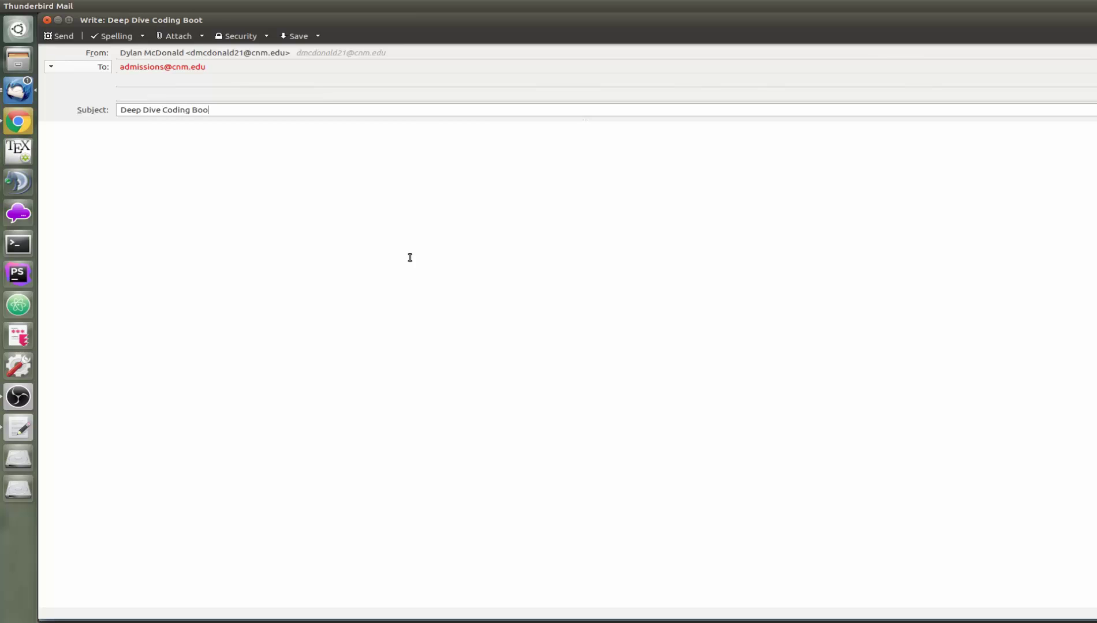
type("camp")
key("Tab")
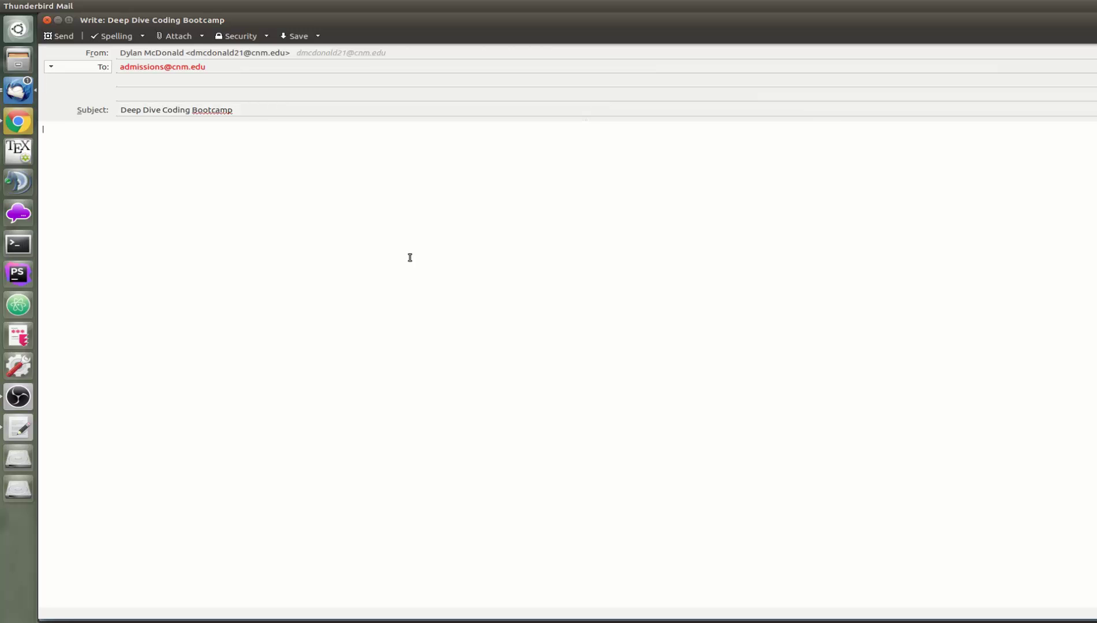
Type 'Hi,', a request for the CNM username and ID number as a visiting student, 'Thank you,' and the sender's name
type("Hi,")
key("Return")
type("I just applied as a visiting sd")
key("BackSpace")
key("BackSpace")
type("stui")
type("ent ")
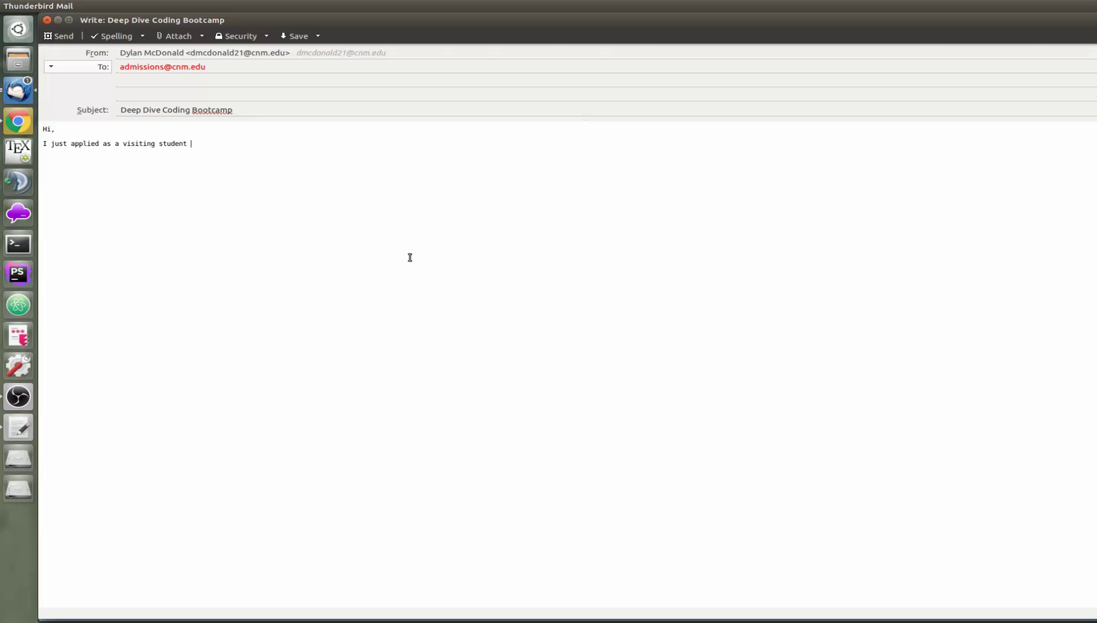
type("and would like my CNM username and ID ")
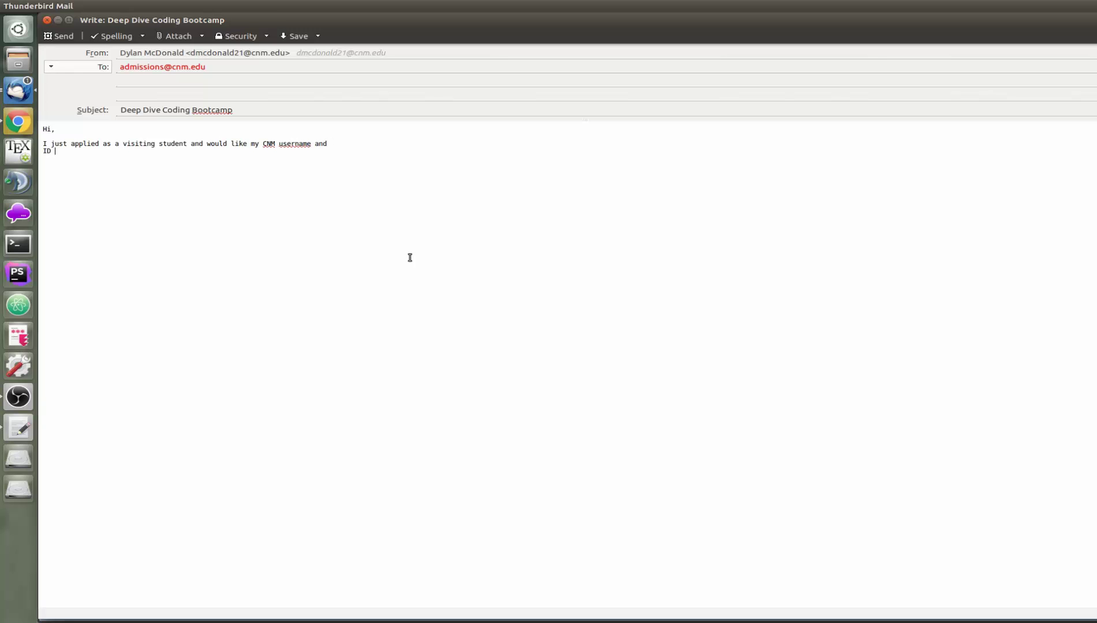
type("number")
type("Thank yo")
type("u")
type(",")
key("Return")
key("Return")
type("Deep Dive Coder")
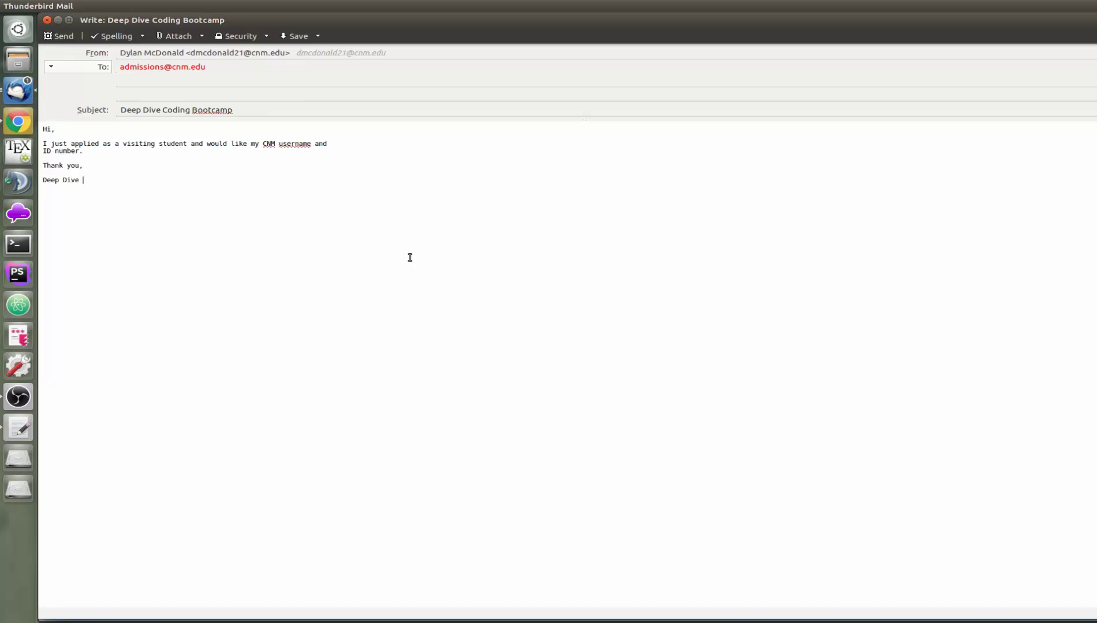